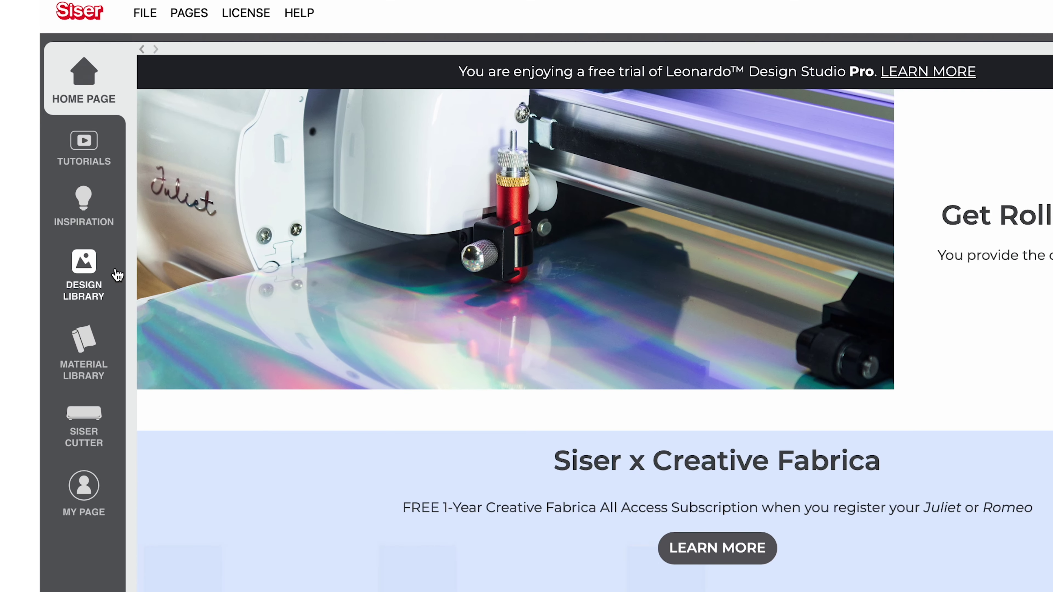
Step: Go to the Design Library and launch the Leonardo Apprentice AI generator
{"action": "left_click", "coordinate": [118, 275]}
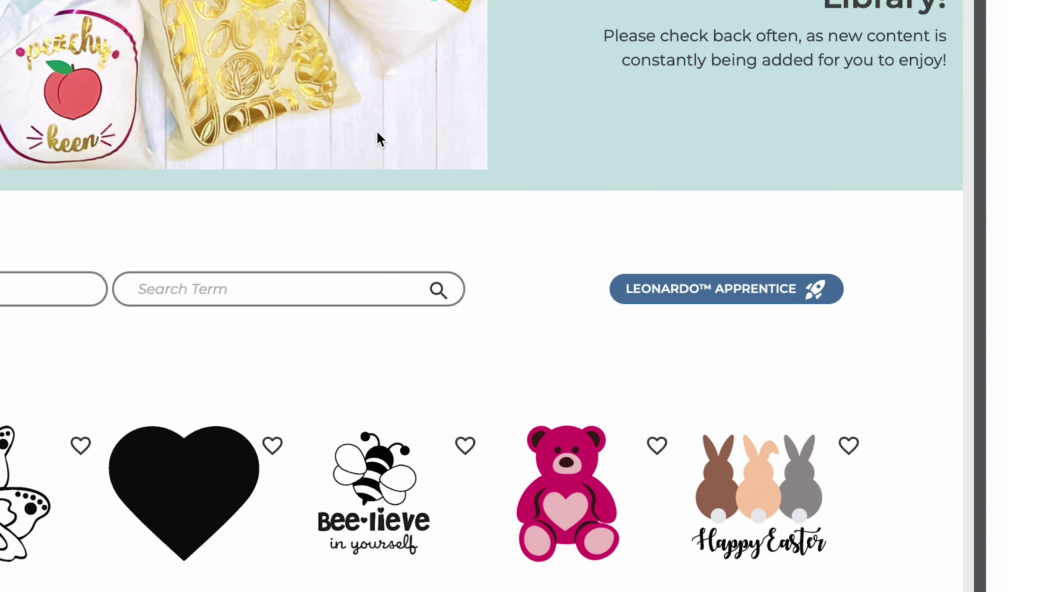
{"action": "left_click", "coordinate": [614, 295]}
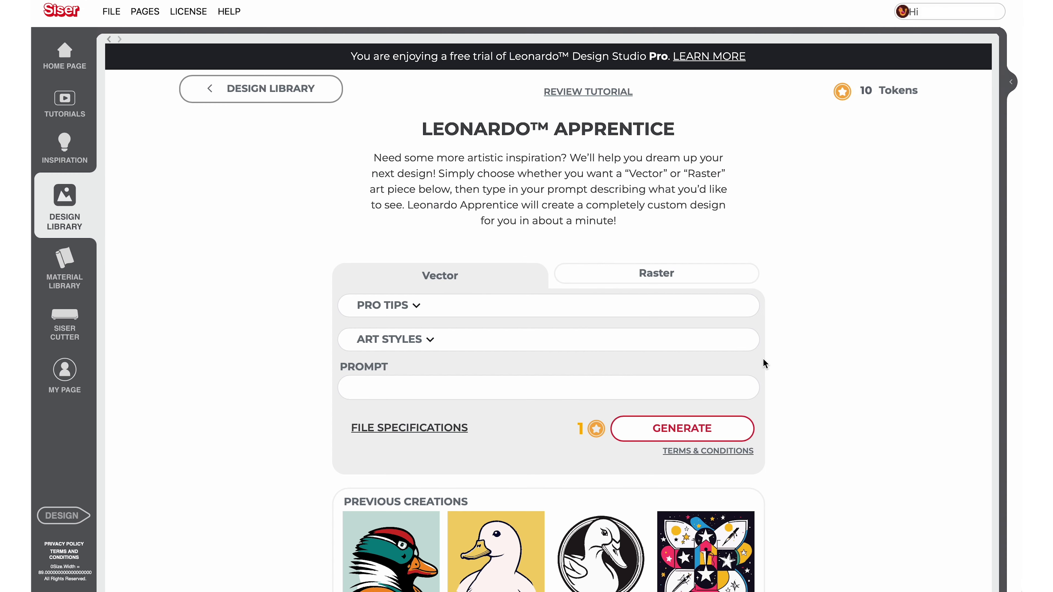
{"action": "left_click", "coordinate": [614, 96]}
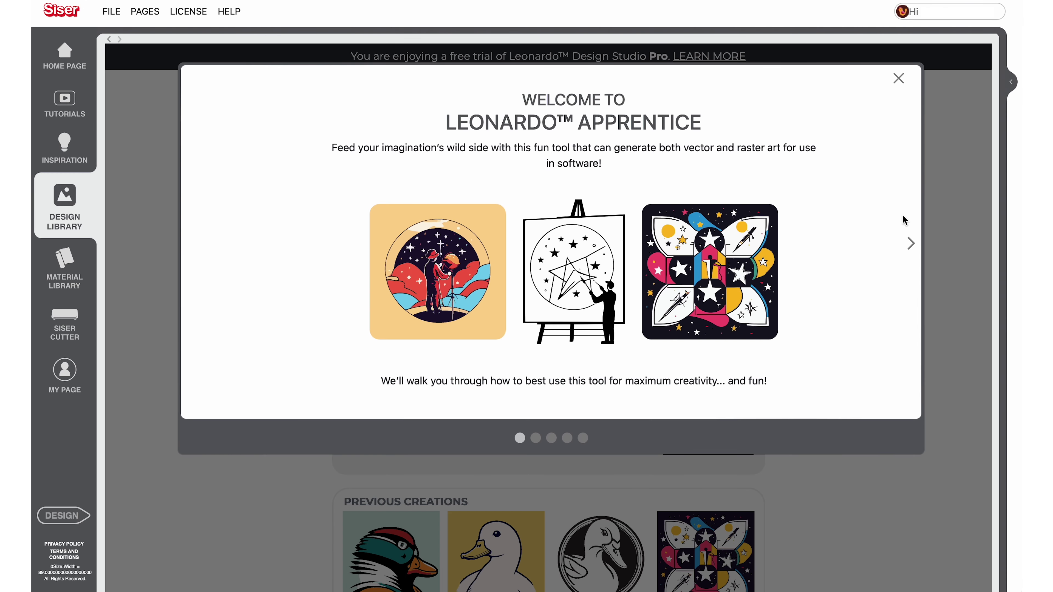
{"action": "left_click", "coordinate": [910, 245]}
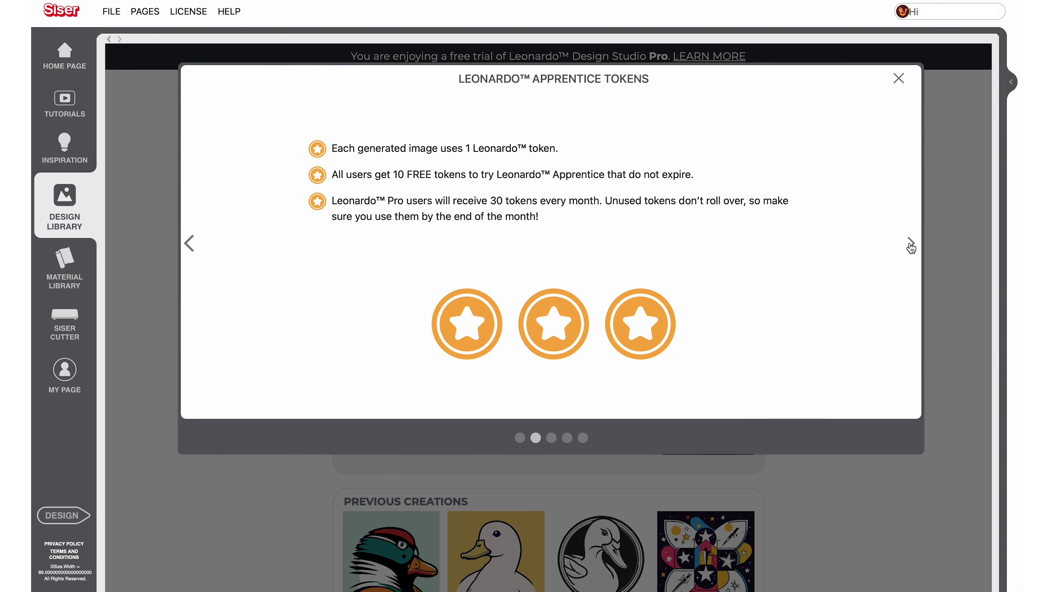
{"action": "left_click", "coordinate": [910, 244]}
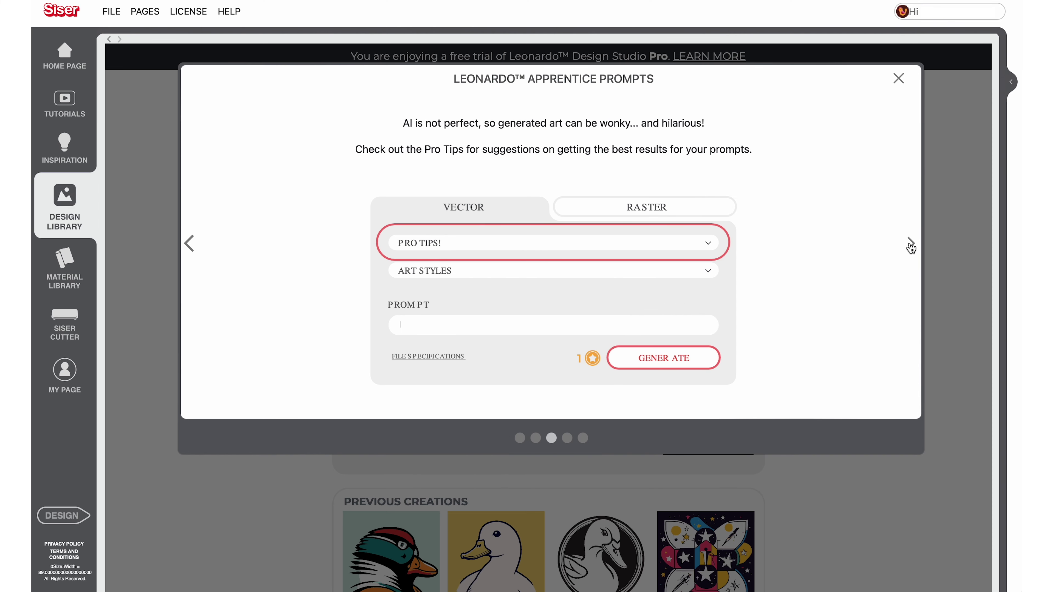
{"action": "left_click", "coordinate": [910, 245]}
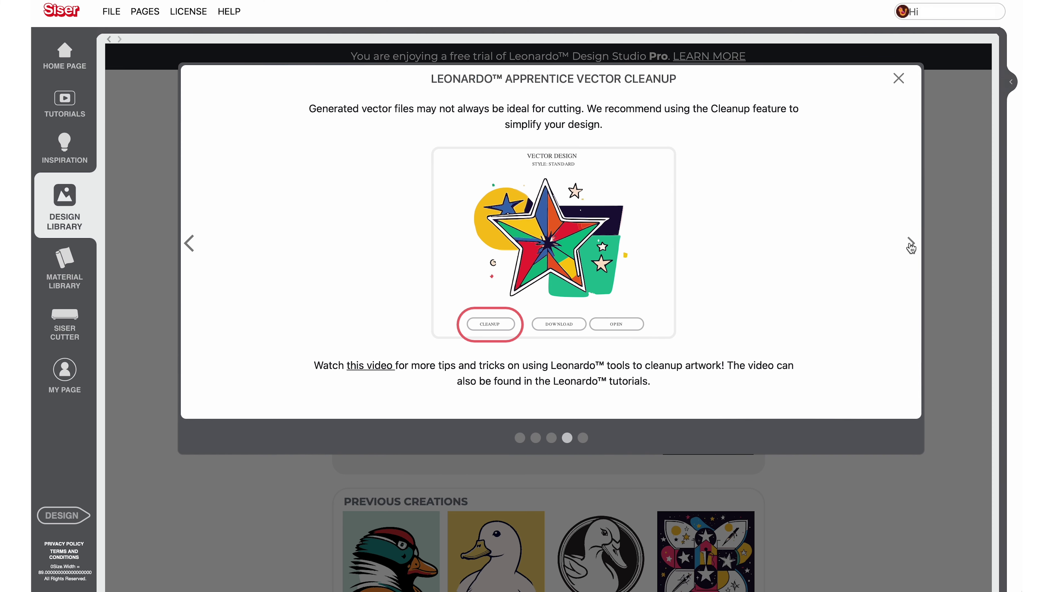
{"action": "left_click", "coordinate": [910, 245]}
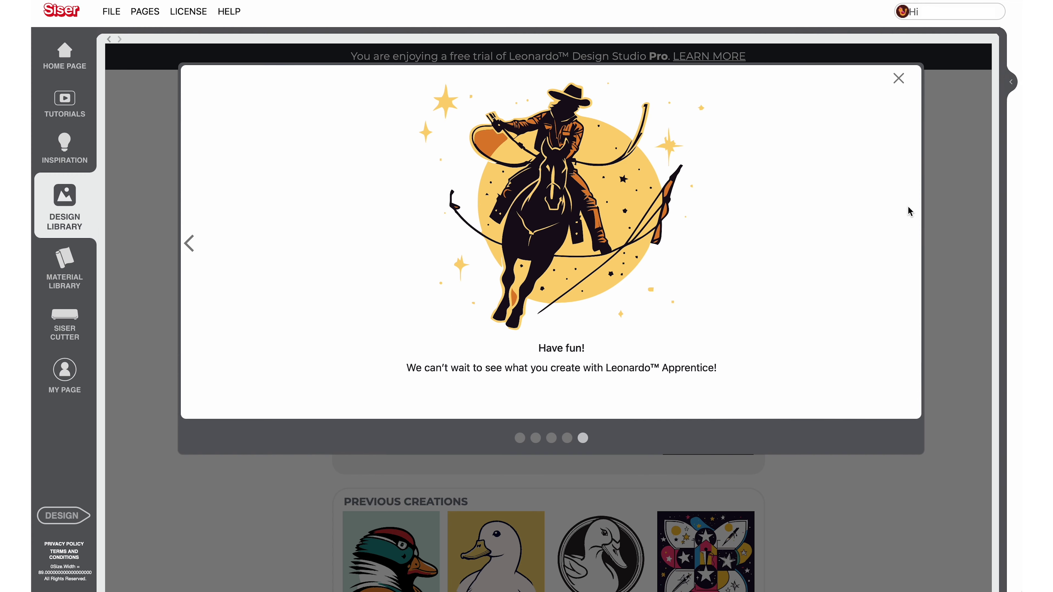
{"action": "left_click", "coordinate": [897, 83]}
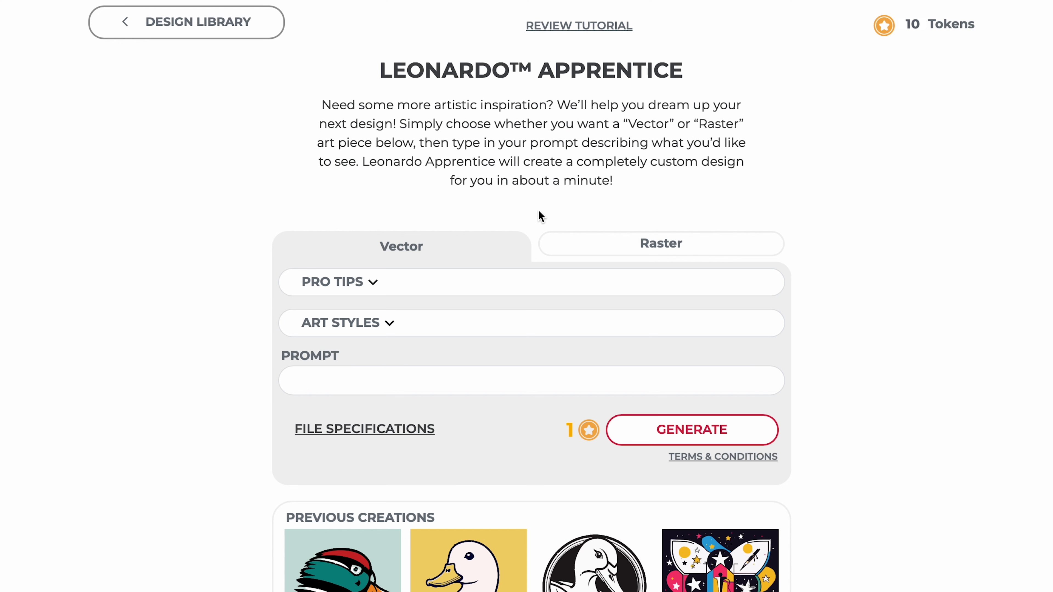
{"action": "left_click", "coordinate": [570, 242]}
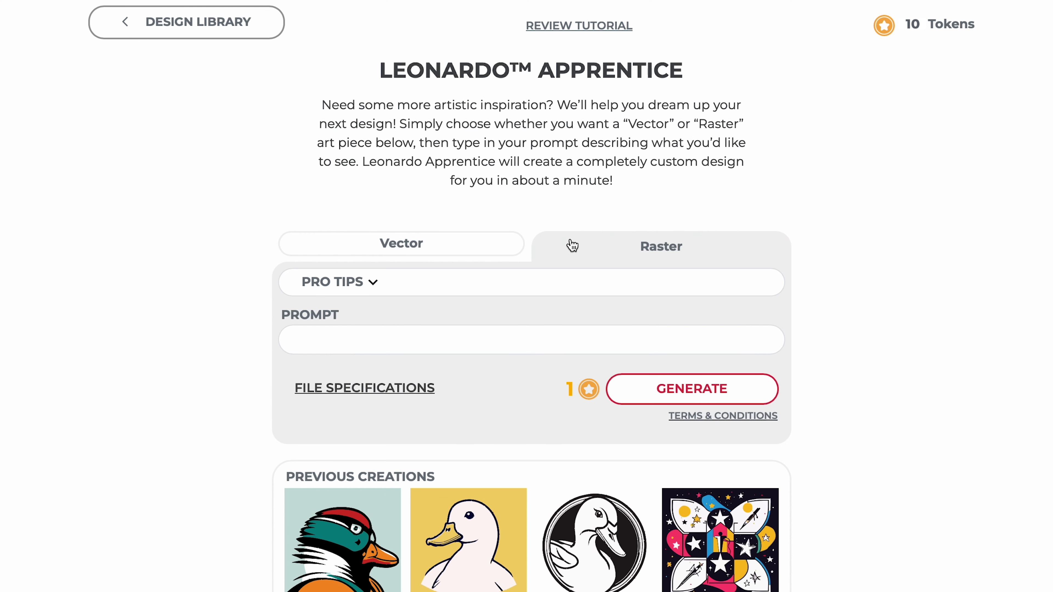
{"action": "left_click", "coordinate": [511, 246]}
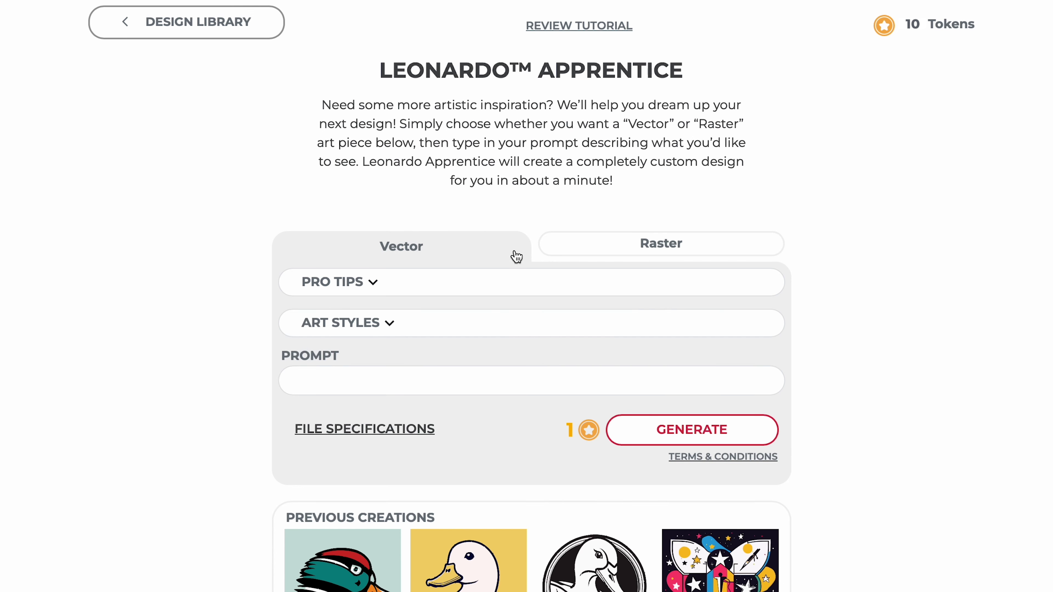
{"action": "left_click", "coordinate": [706, 292]}
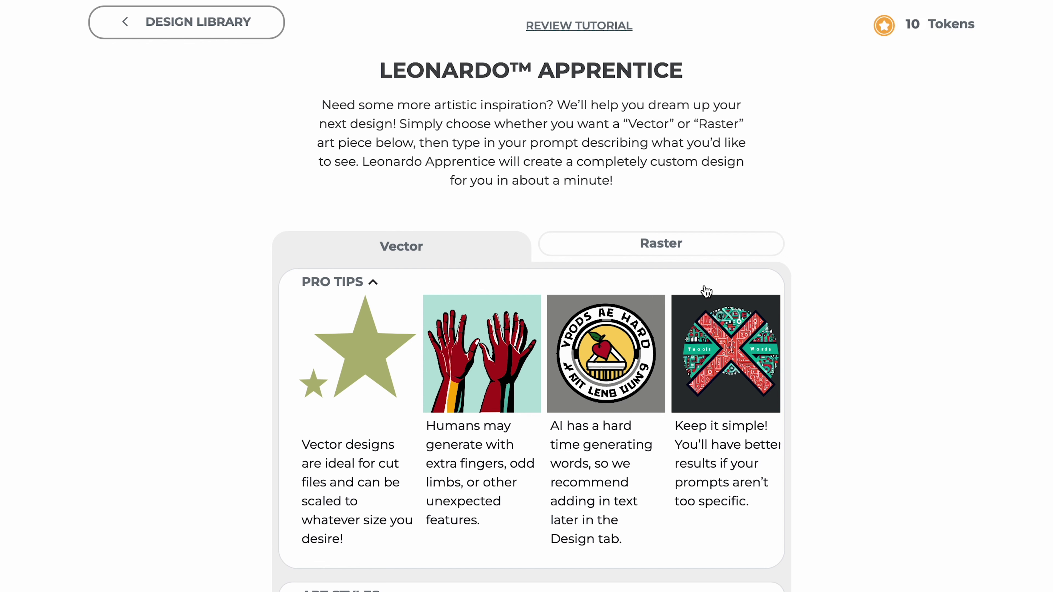
{"action": "left_click", "coordinate": [706, 292]}
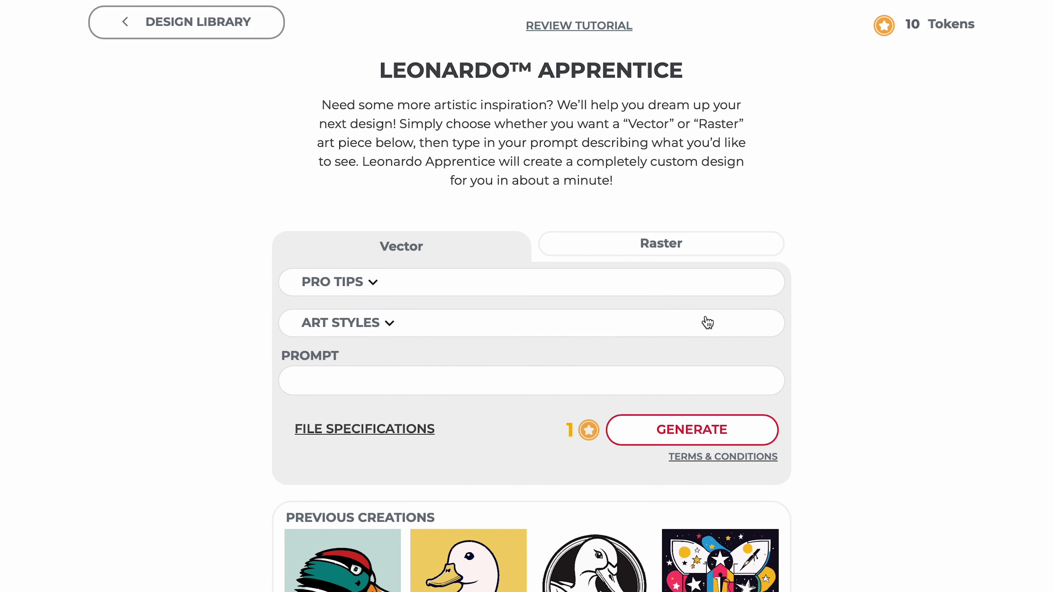
{"action": "left_click", "coordinate": [707, 322]}
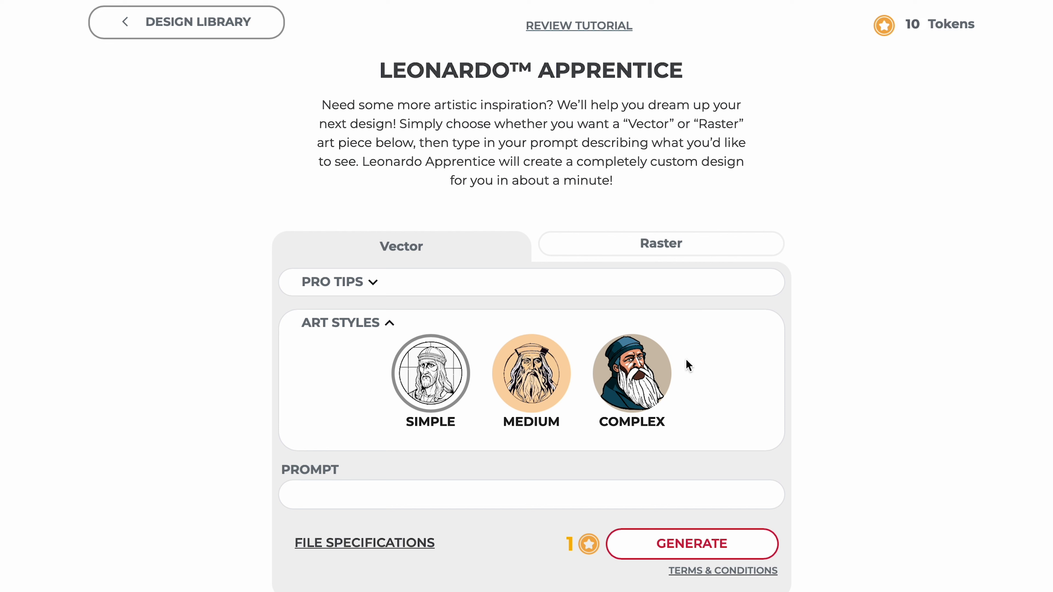
{"action": "left_click", "coordinate": [661, 371]}
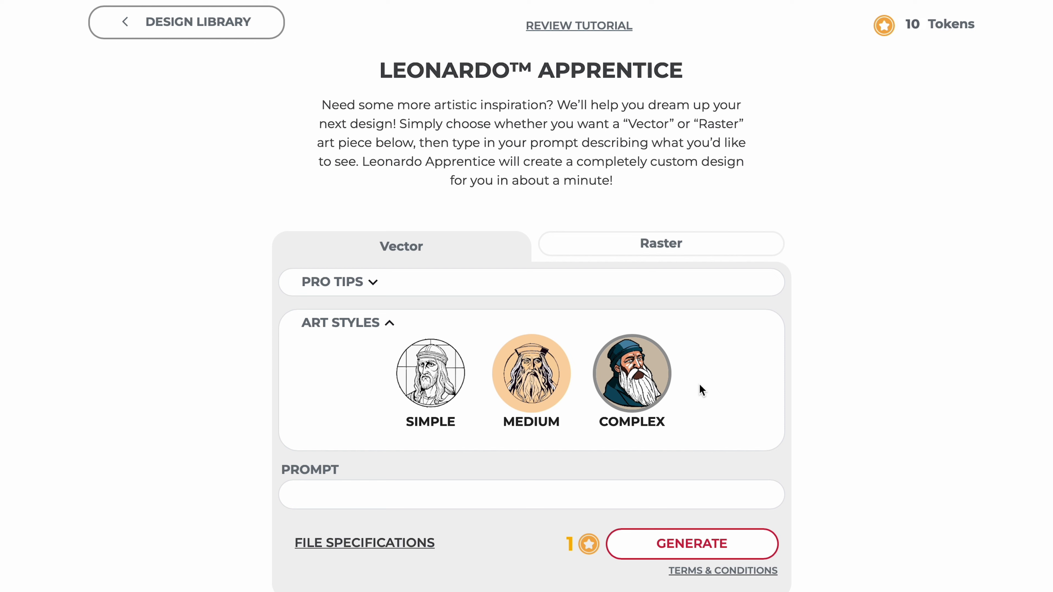
{"action": "left_click", "coordinate": [709, 335]}
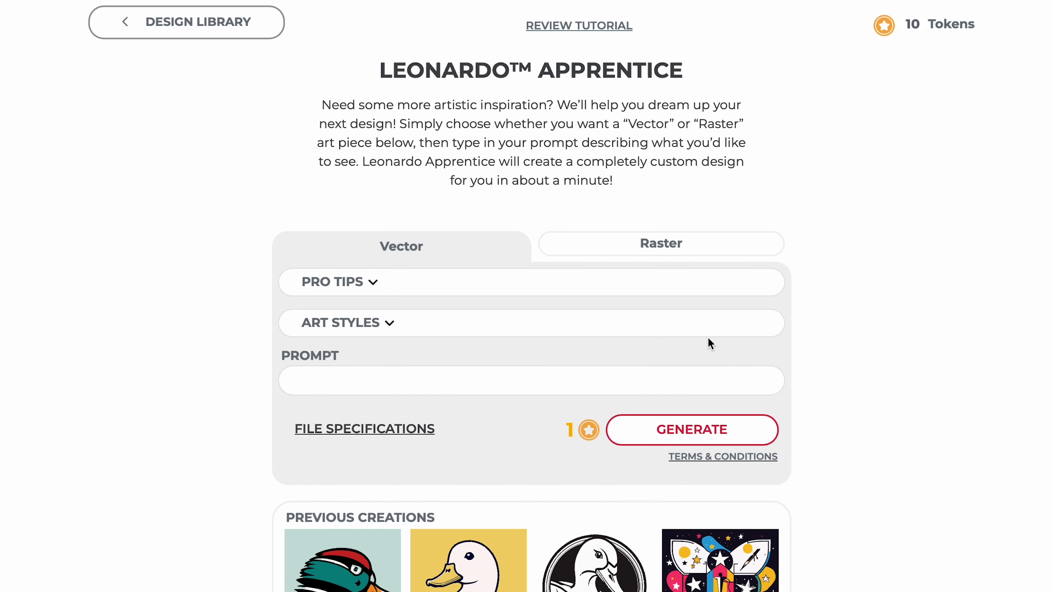
{"action": "left_click", "coordinate": [703, 374]}
Step: Generate a vector duck design from the prompt "90's Duck"
{"action": "type", "text": "90’s Duck"}
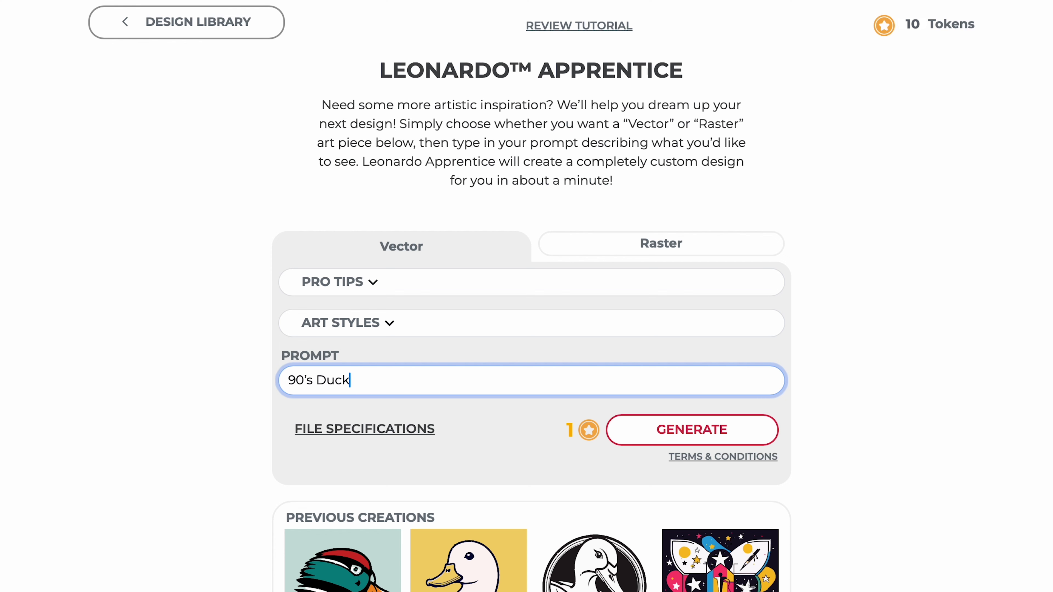
{"action": "left_click", "coordinate": [767, 430]}
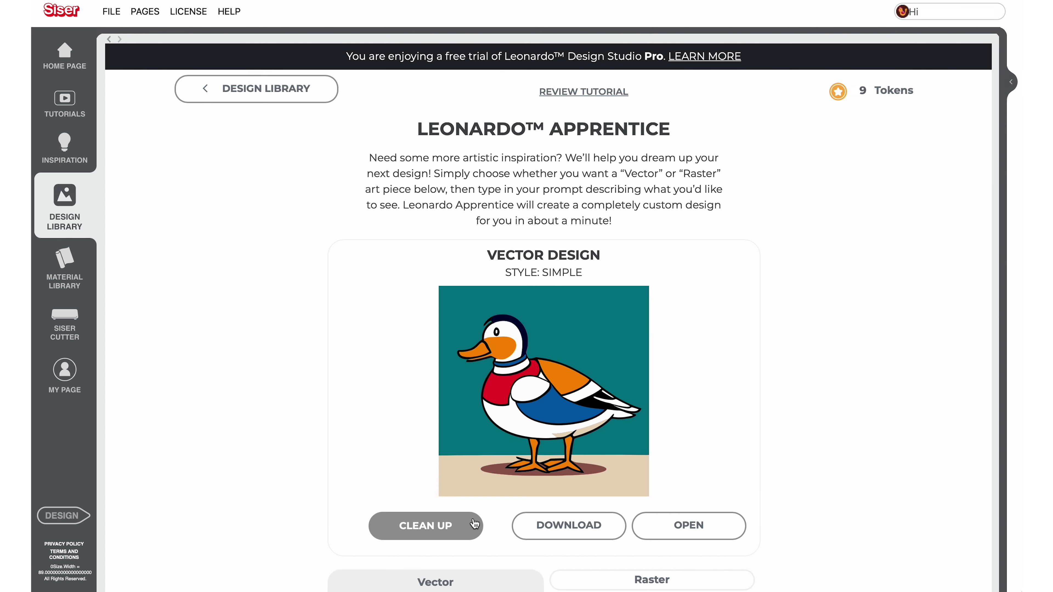
Step: Simplify the generated duck to 44% in Cleanup and place it on the canvas
{"action": "left_click", "coordinate": [452, 501]}
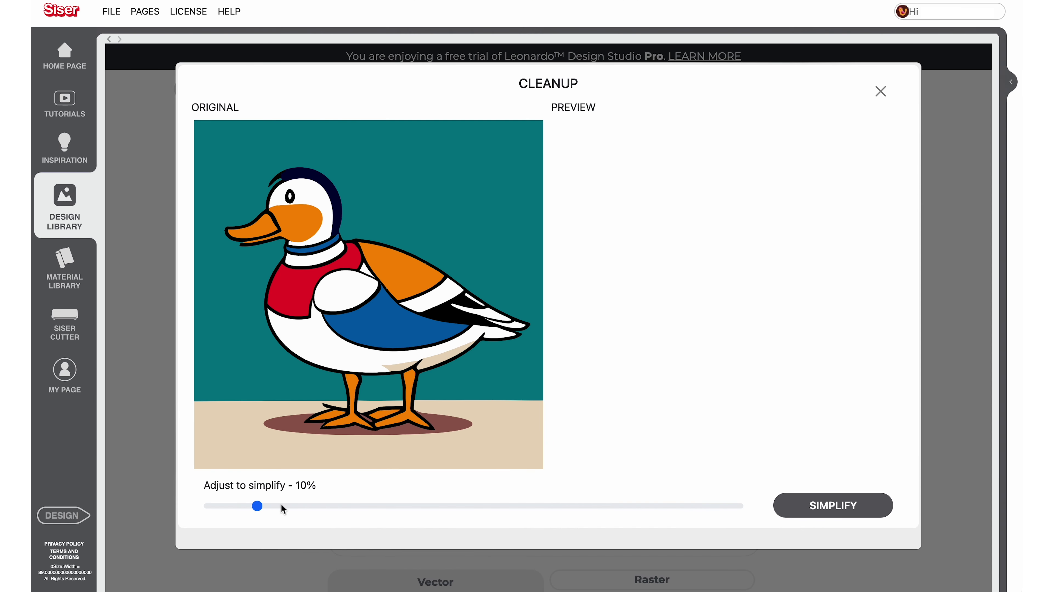
{"action": "left_click_drag", "start_coordinate": [257, 506], "coordinate": [375, 506]}
{"action": "left_click", "coordinate": [843, 509]}
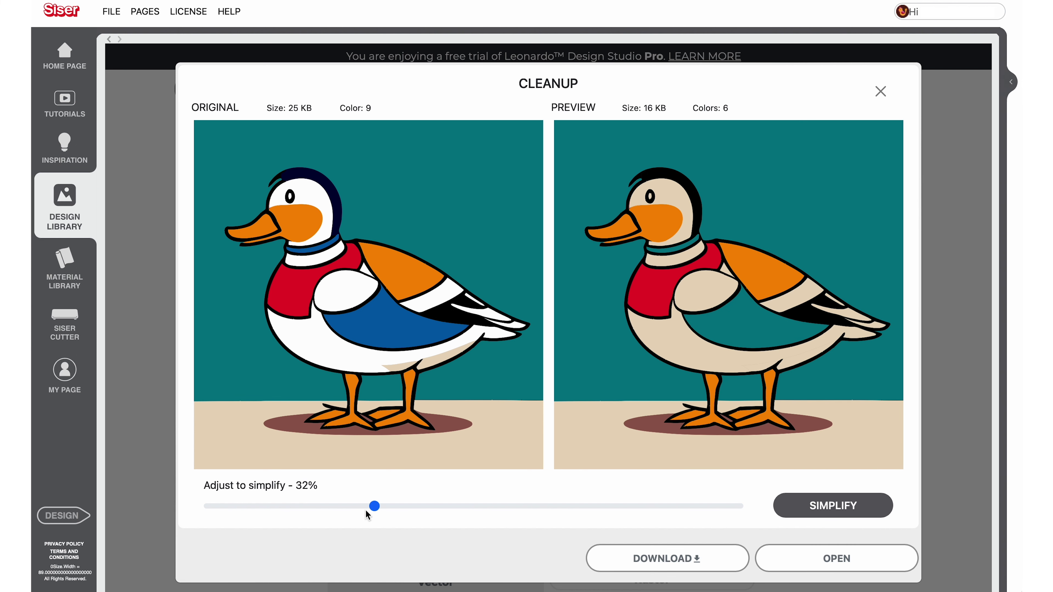
{"action": "left_click_drag", "start_coordinate": [374, 507], "coordinate": [438, 507]}
{"action": "left_click", "coordinate": [786, 504]}
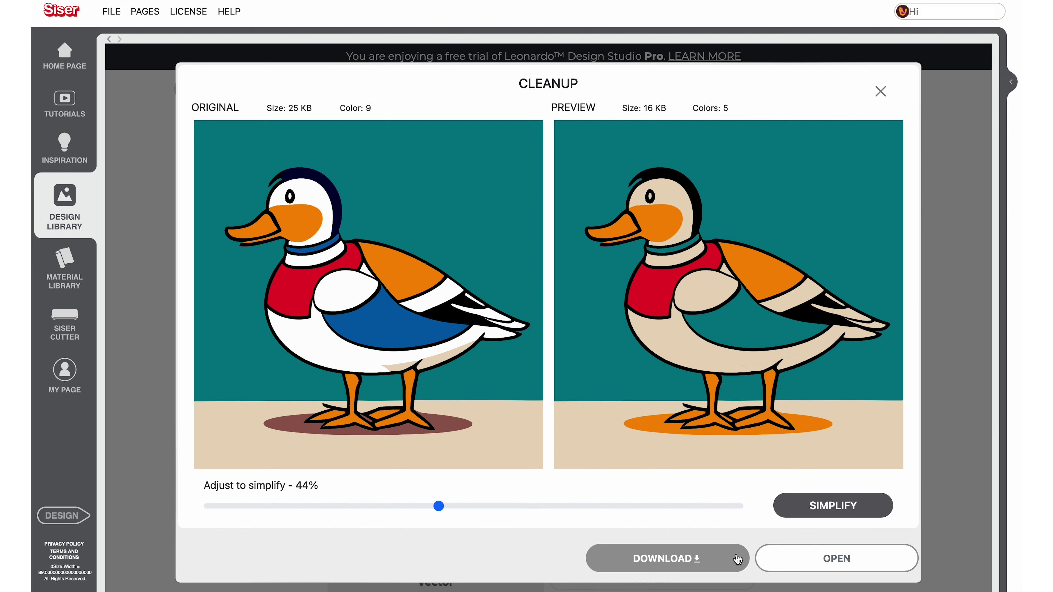
{"action": "left_click", "coordinate": [767, 557]}
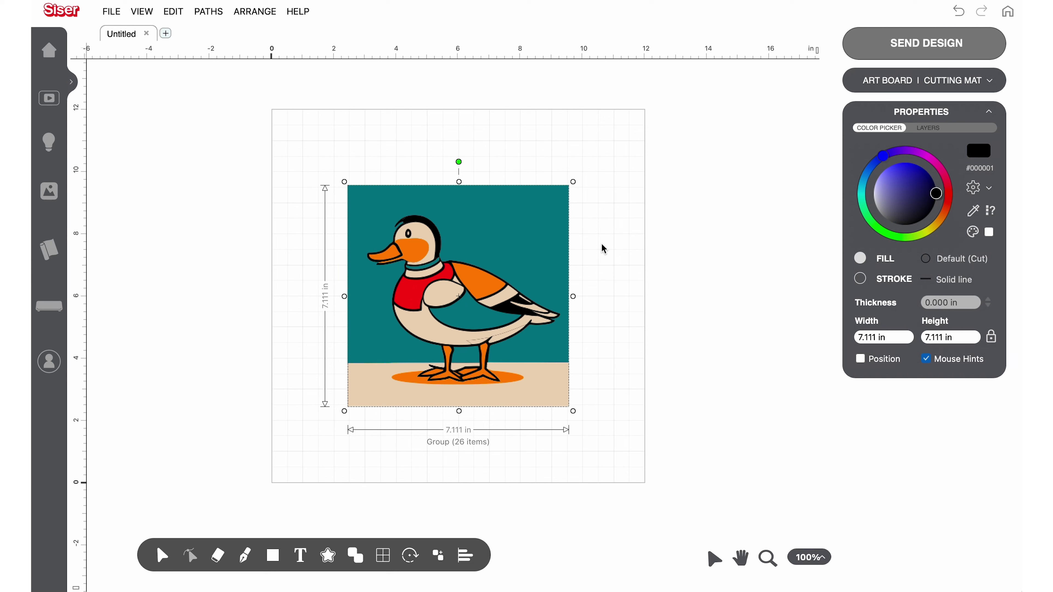
Step: Ungroup the duck and weld all beige pieces into one shape
{"action": "right_click", "coordinate": [557, 240]}
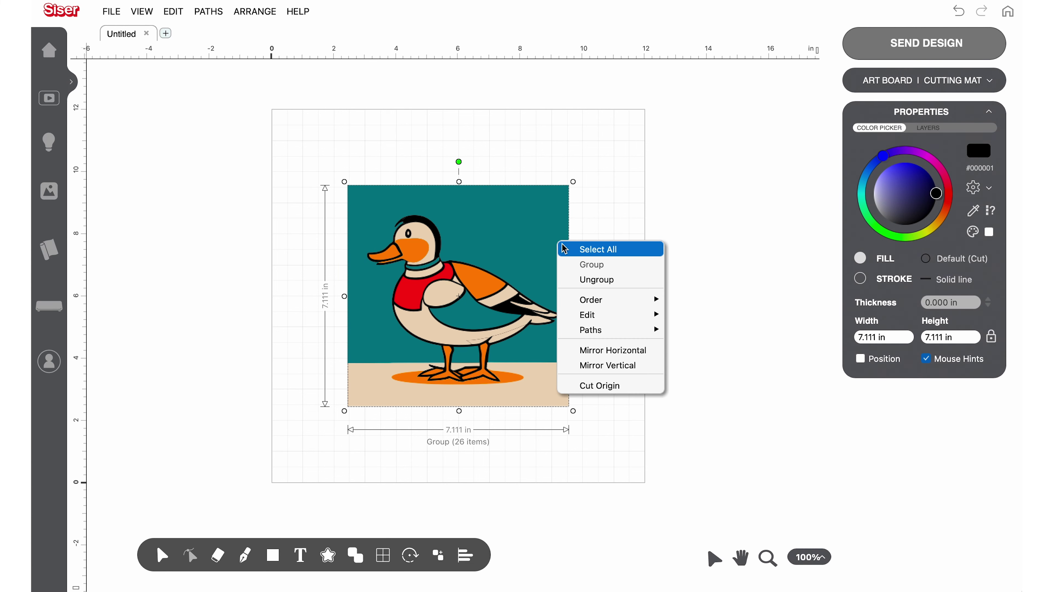
{"action": "left_click", "coordinate": [570, 282]}
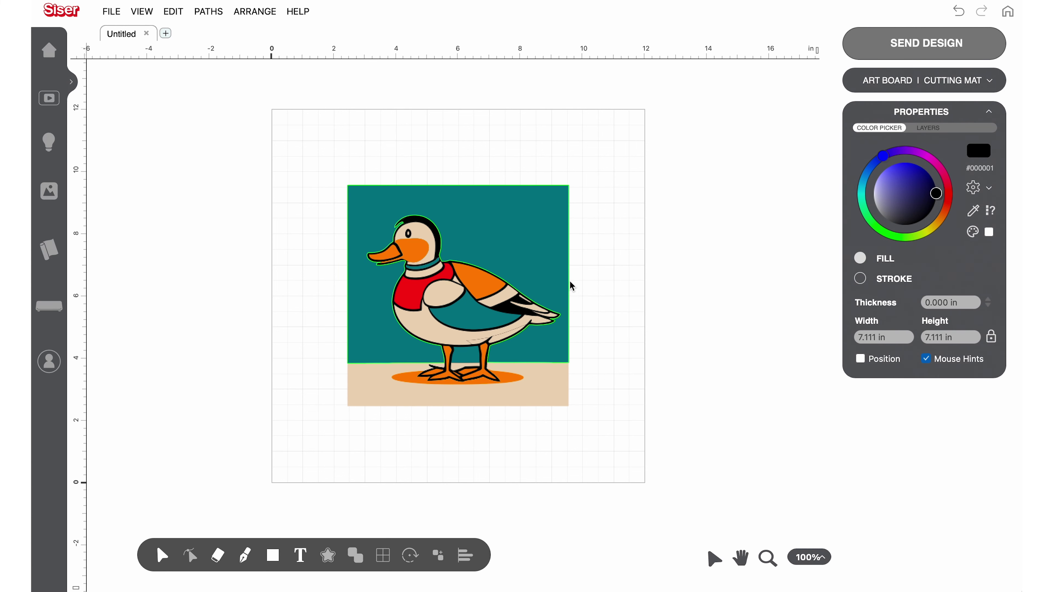
{"action": "left_click", "coordinate": [520, 333]}
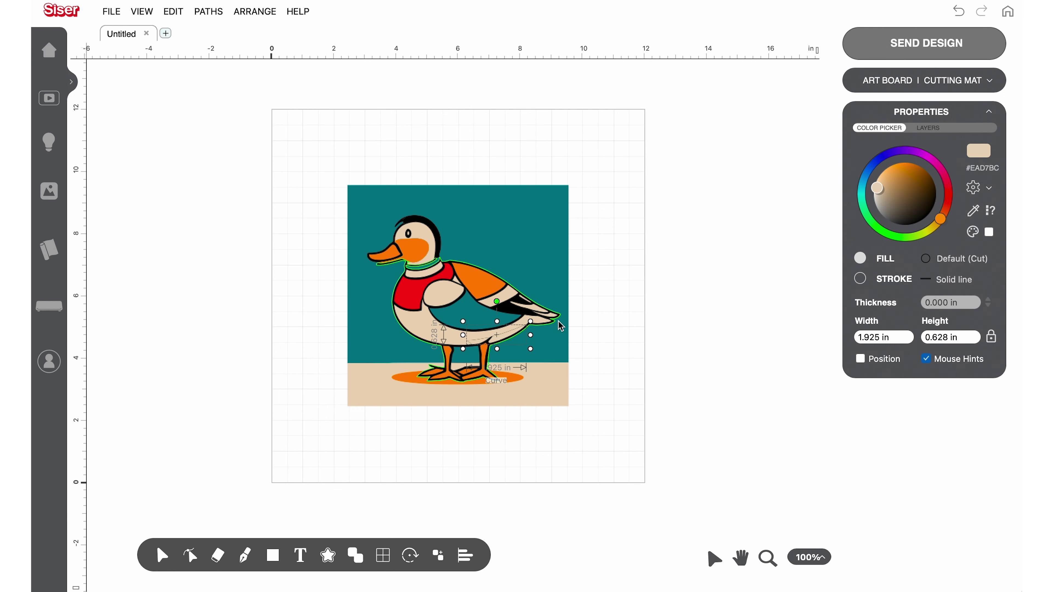
{"action": "left_click", "coordinate": [990, 190]}
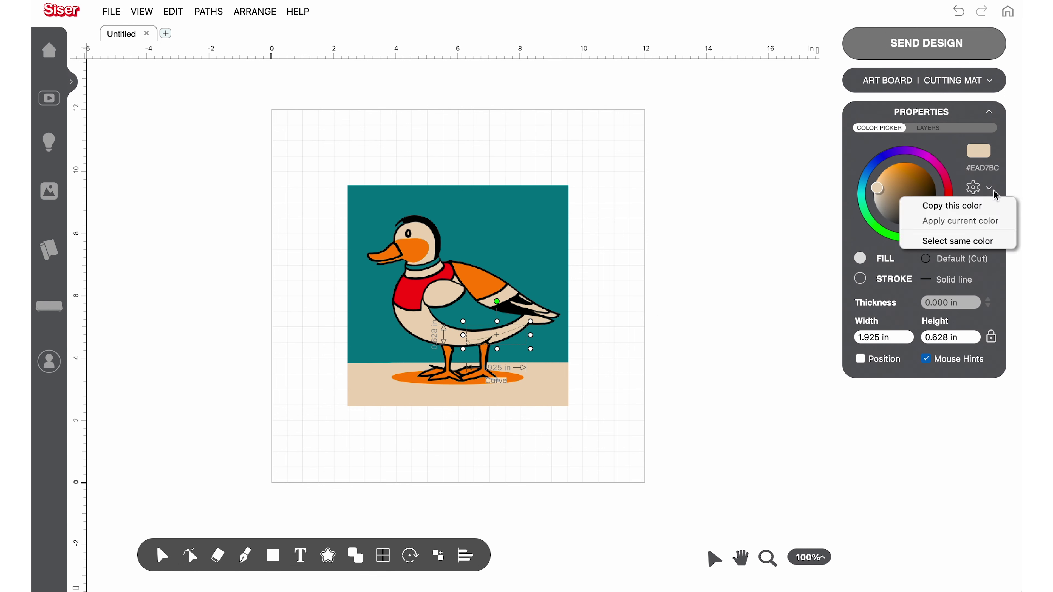
{"action": "left_click", "coordinate": [983, 241]}
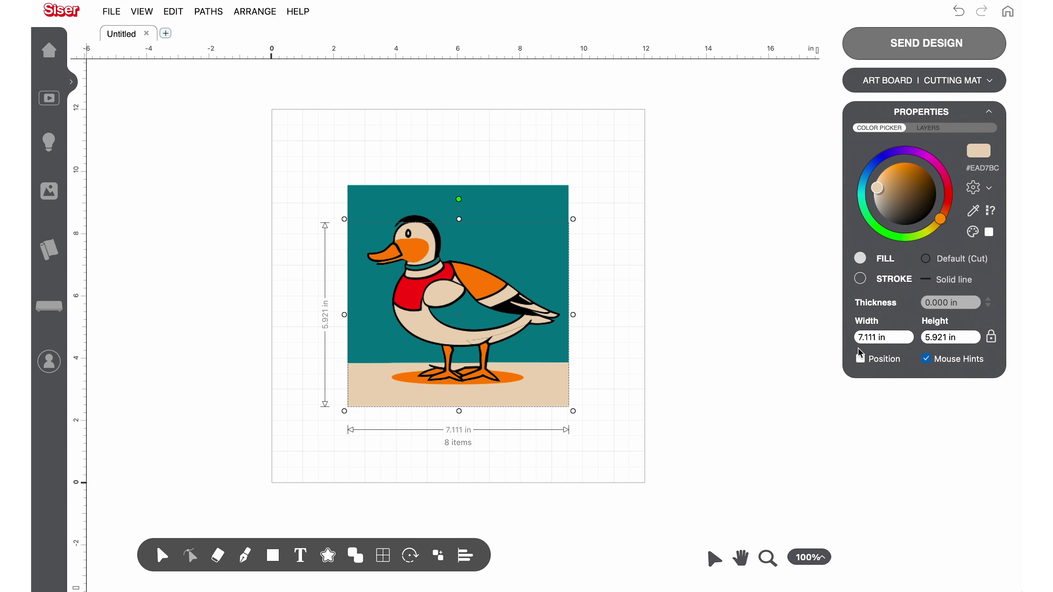
{"action": "left_click", "coordinate": [358, 554]}
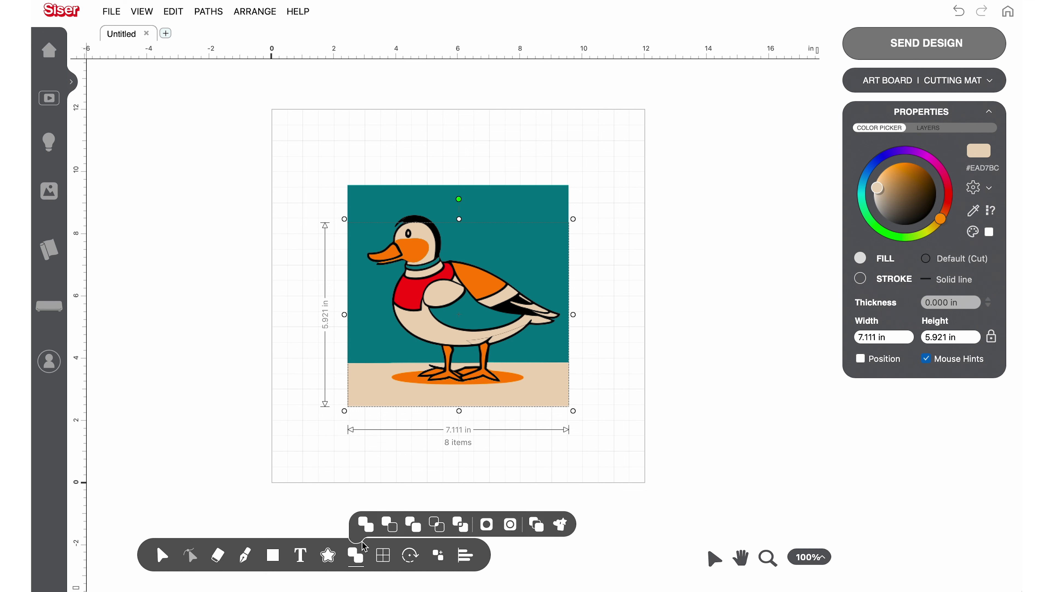
{"action": "left_click", "coordinate": [367, 534]}
Step: Weld all orange pieces of the duck into one shape
{"action": "left_click", "coordinate": [571, 299]}
{"action": "left_click", "coordinate": [986, 192]}
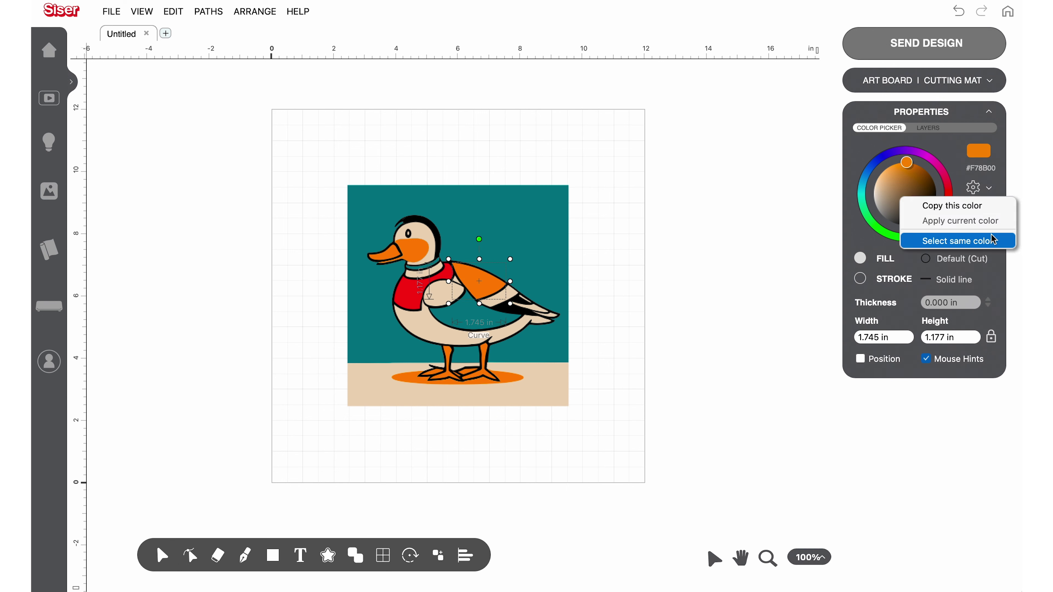
{"action": "left_click", "coordinate": [989, 239]}
{"action": "left_click", "coordinate": [367, 535]}
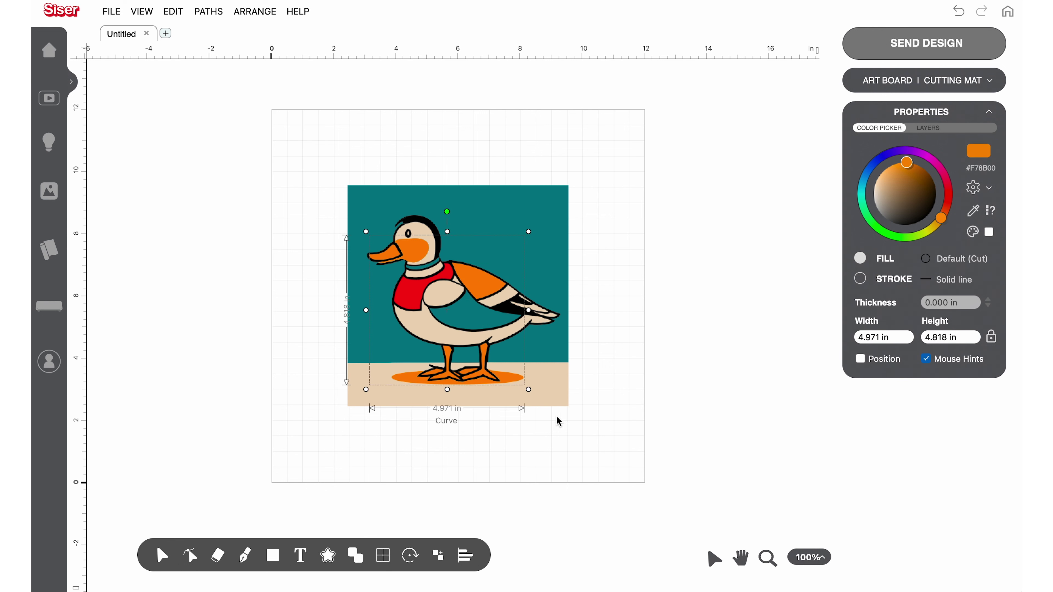
{"action": "left_click", "coordinate": [598, 301]}
Step: Delete the teal background and the small teal piece below the wing
{"action": "left_click", "coordinate": [509, 206]}
{"action": "key", "text": "Delete"}
{"action": "left_click", "coordinate": [515, 351]}
{"action": "key", "text": "Delete"}
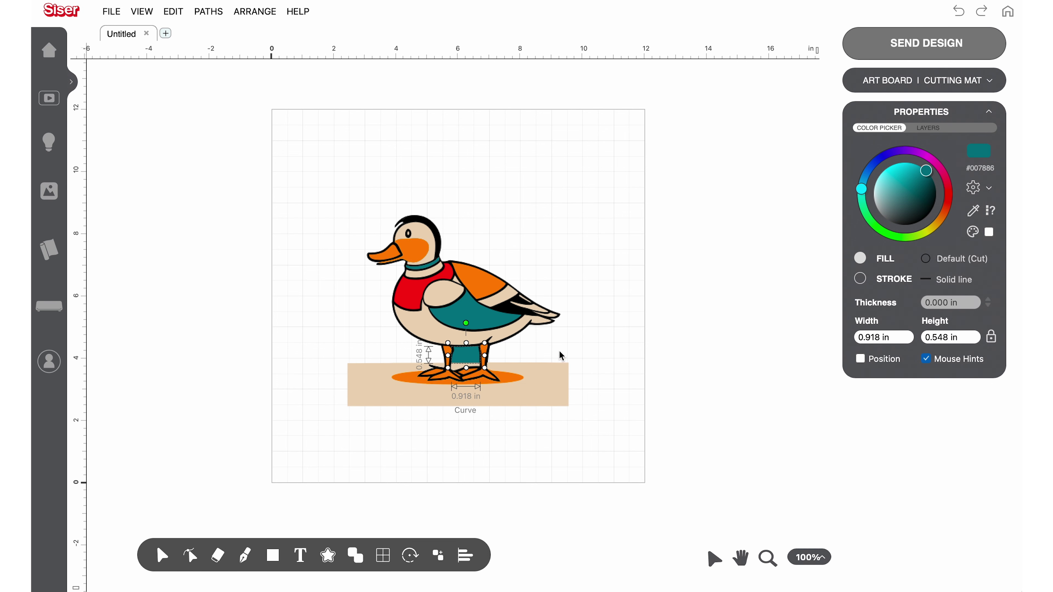
{"action": "left_click", "coordinate": [505, 348]}
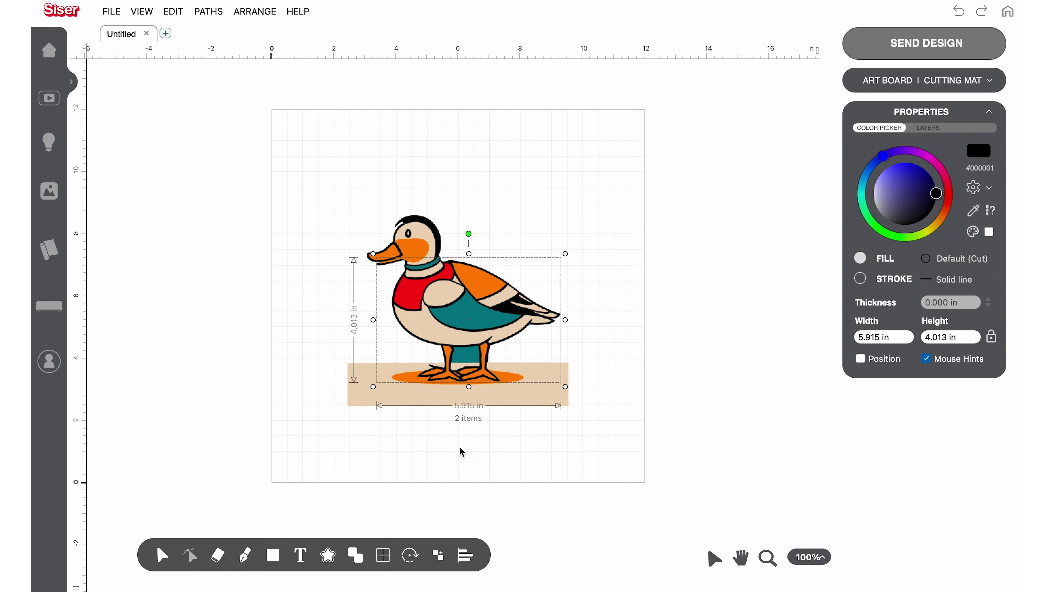
Step: Subtract the front shape from the back, then try and undo a compound merge
{"action": "left_click", "coordinate": [357, 559]}
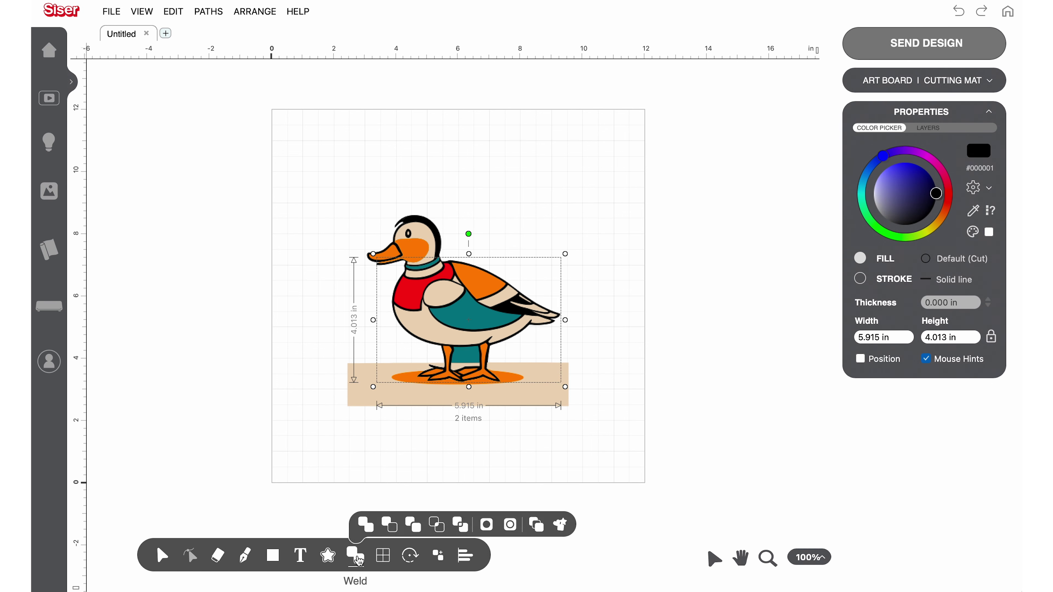
{"action": "left_click", "coordinate": [390, 528]}
{"action": "key", "text": "ctrl+a"}
{"action": "left_click", "coordinate": [355, 556]}
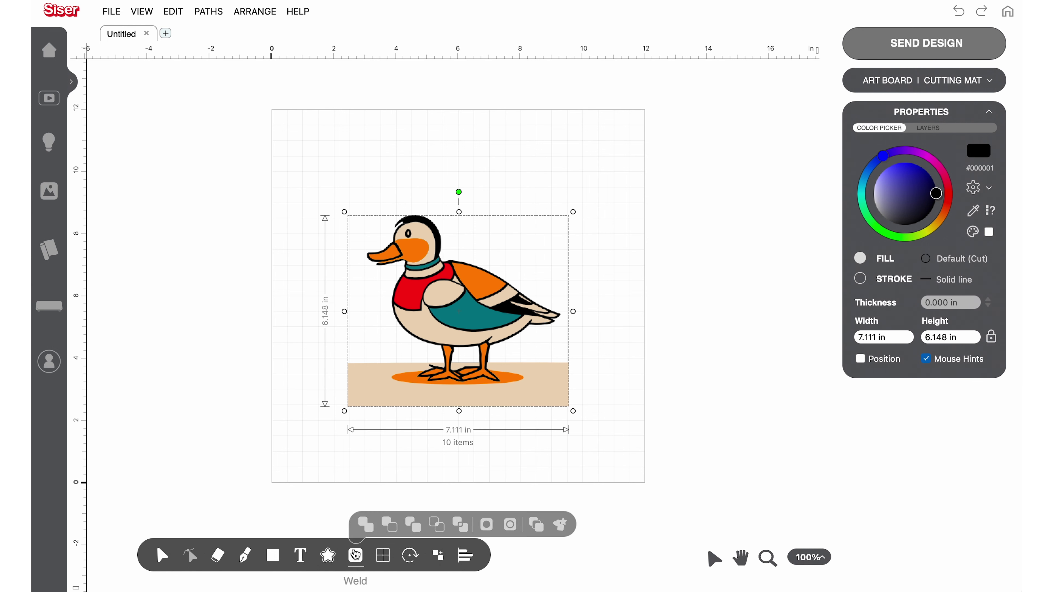
{"action": "left_click", "coordinate": [485, 525]}
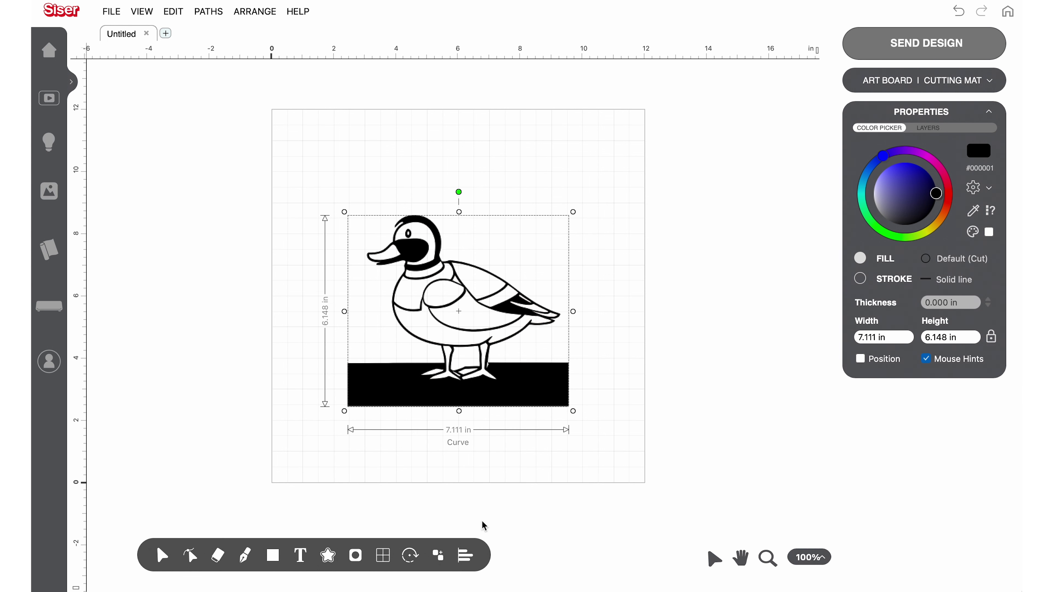
{"action": "key", "text": "ctrl+z"}
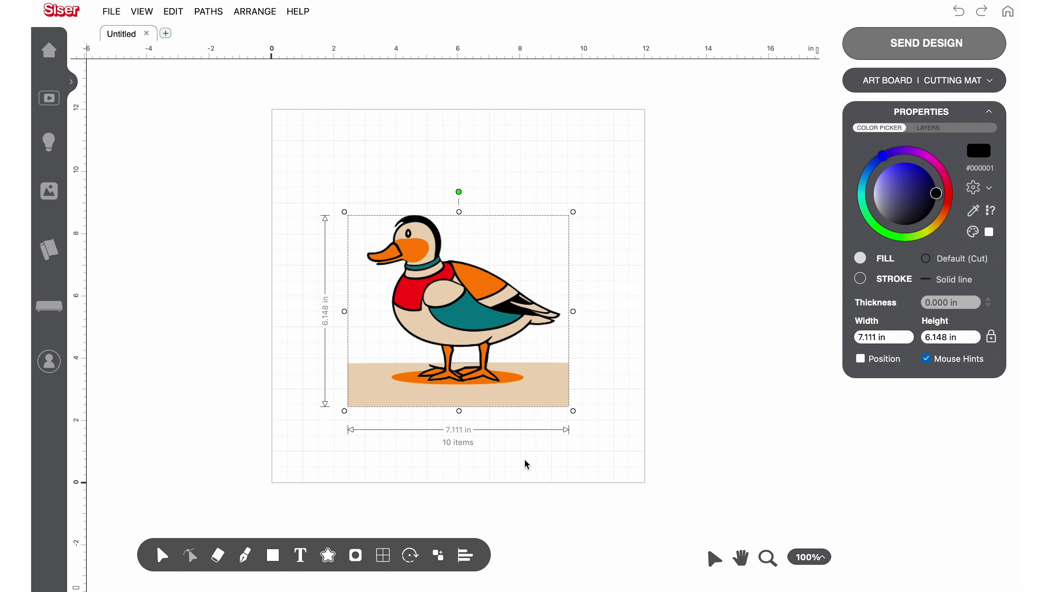
{"action": "left_click", "coordinate": [571, 454]}
Step: Weld everything into a single black duck outline and delete the teal belly fill
{"action": "key", "text": "ctrl+a"}
{"action": "left_click", "coordinate": [355, 556]}
{"action": "left_click", "coordinate": [364, 524]}
{"action": "key", "text": "ctrl+z"}
{"action": "key", "text": "ctrl+a"}
{"action": "left_click", "coordinate": [356, 556]}
{"action": "left_click", "coordinate": [365, 523]}
{"action": "left_click", "coordinate": [515, 312]}
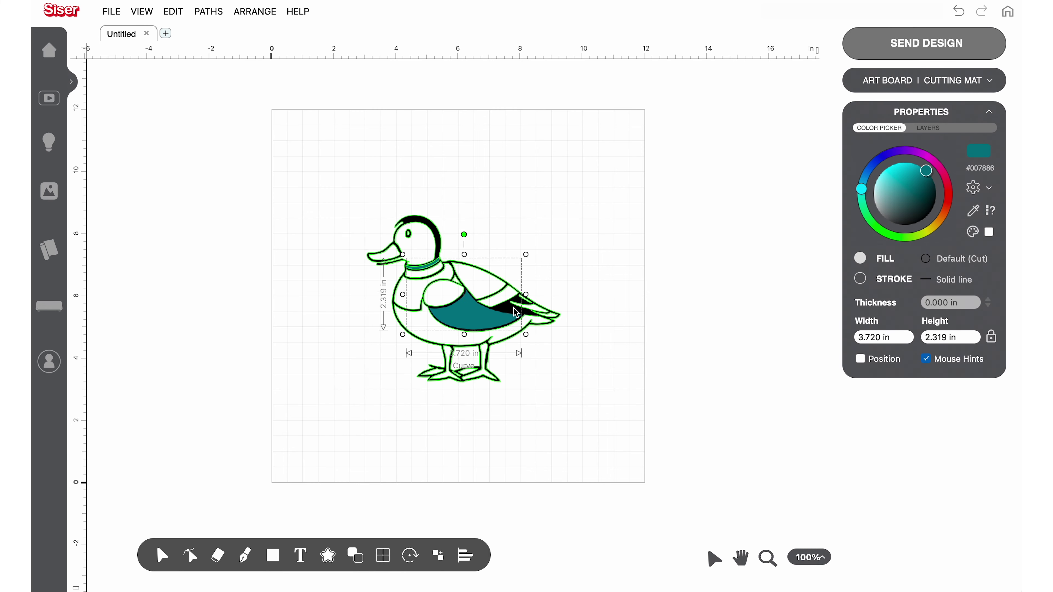
{"action": "key", "text": "Delete"}
Step: Add the text "what's quackin'" and position it just below the duck
{"action": "left_click", "coordinate": [300, 555]}
{"action": "left_click", "coordinate": [668, 198]}
{"action": "type", "text": "what's quackin'"}
{"action": "left_click", "coordinate": [685, 478]}
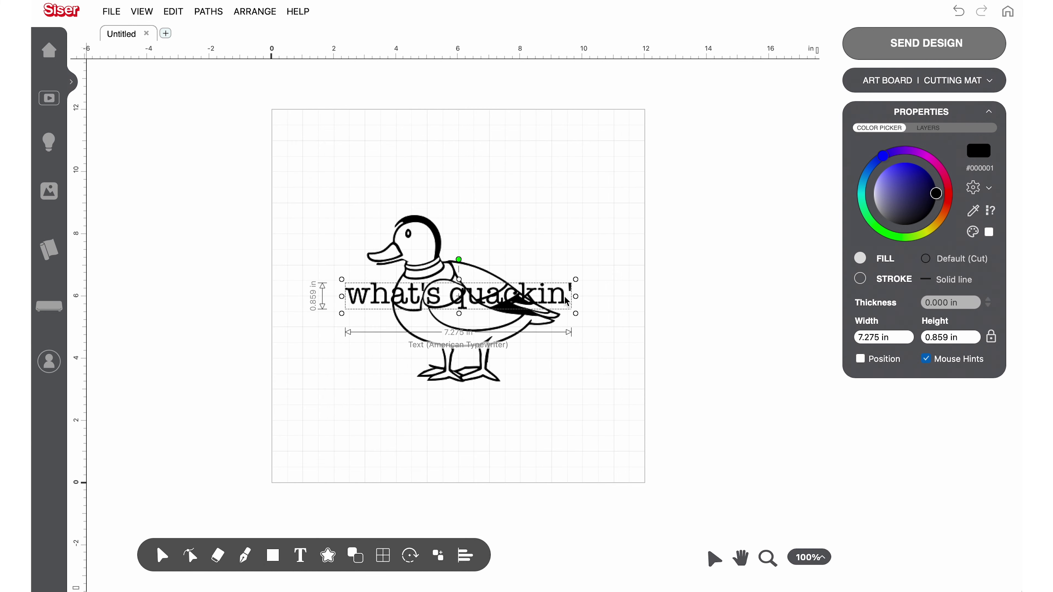
{"action": "left_click_drag", "start_coordinate": [566, 302], "coordinate": [572, 409]}
{"action": "left_click", "coordinate": [617, 235]}
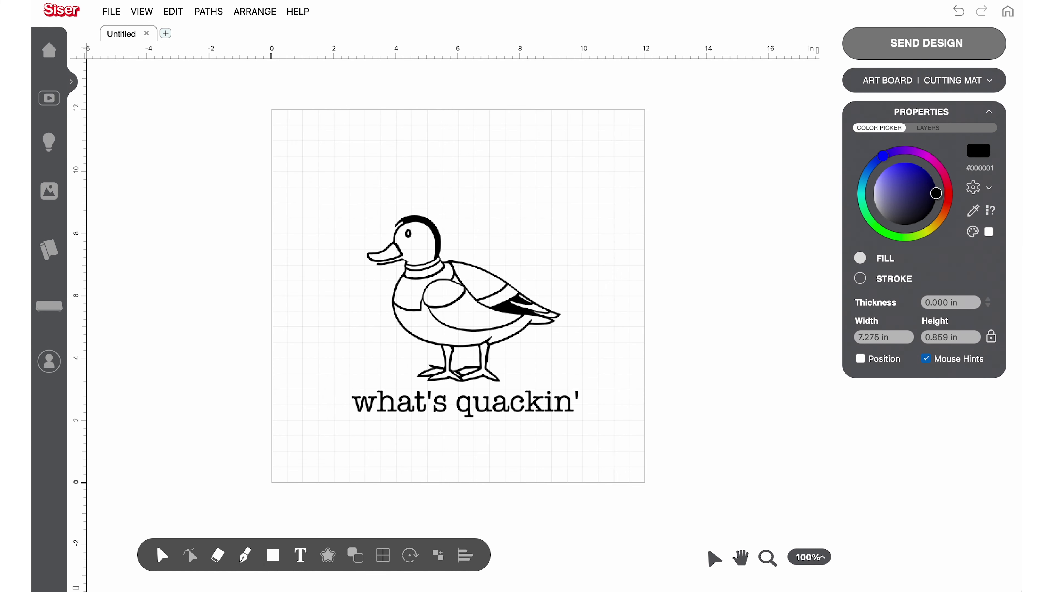